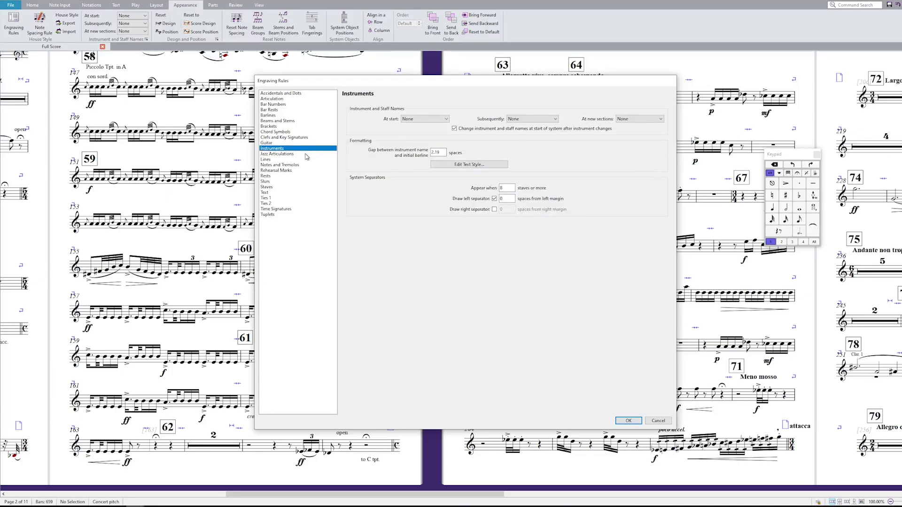
# Examine the Notes and Tremolos and the Rests settings in the engraving rules
pyautogui.click(308, 165)
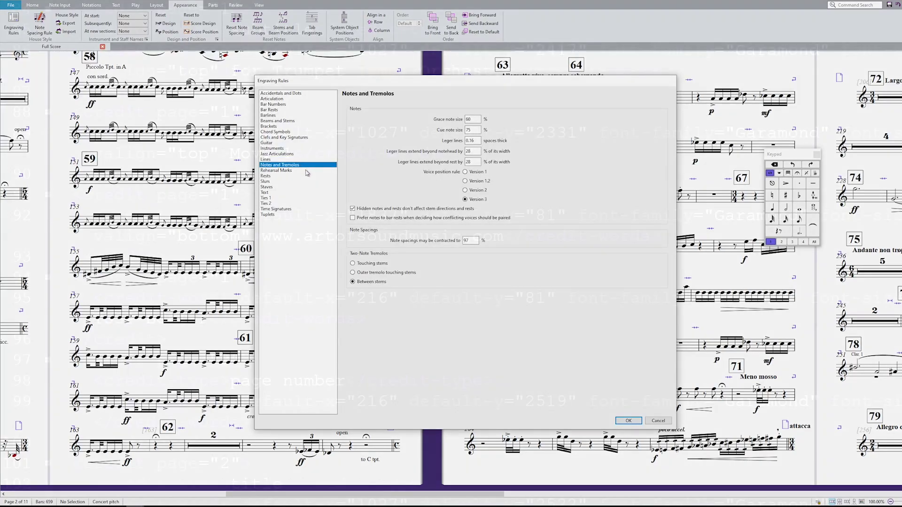
pyautogui.click(308, 176)
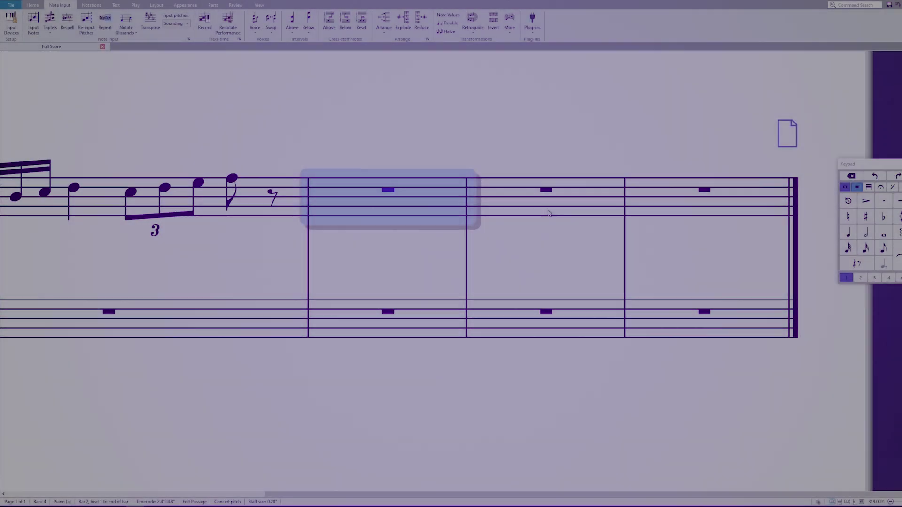
# Enter an eighth-note F4 at the start of bar 2 and an eighth-note G5 at the start of bar 3 in the upper piano staff
pyautogui.press('f')
pyautogui.hotkey('ctrl', 'Down')
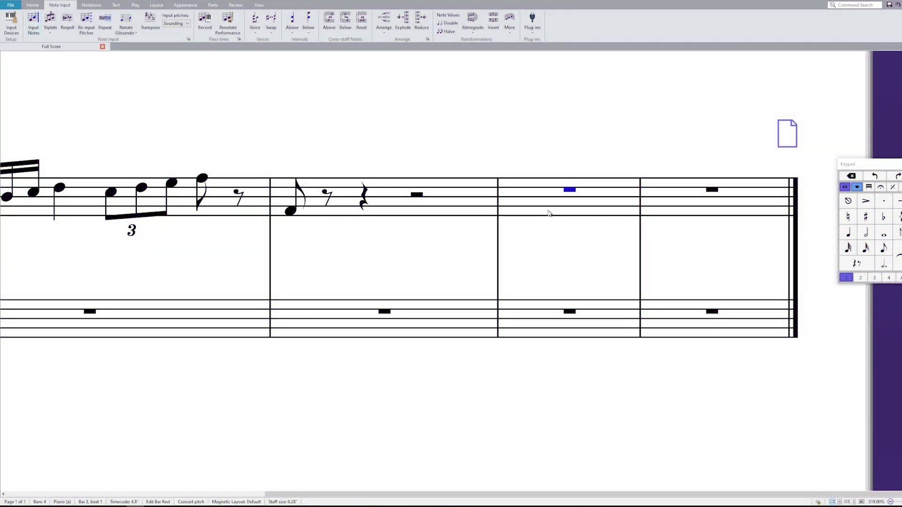
pyautogui.press('f')
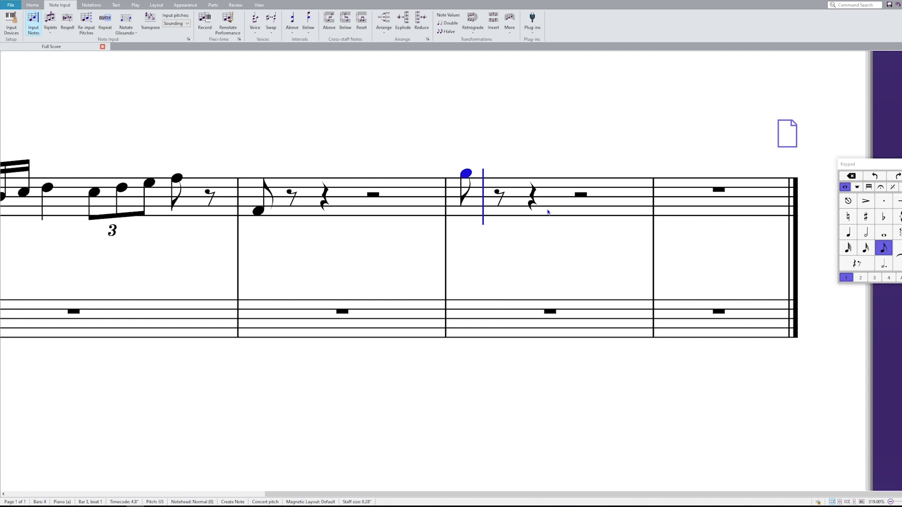
# Notate a diatonic glissando from the F4 in bar 2 up to the G5 in bar 3
pyautogui.keyDown('shift'); pyautogui.click(264, 211); pyautogui.keyUp('shift')
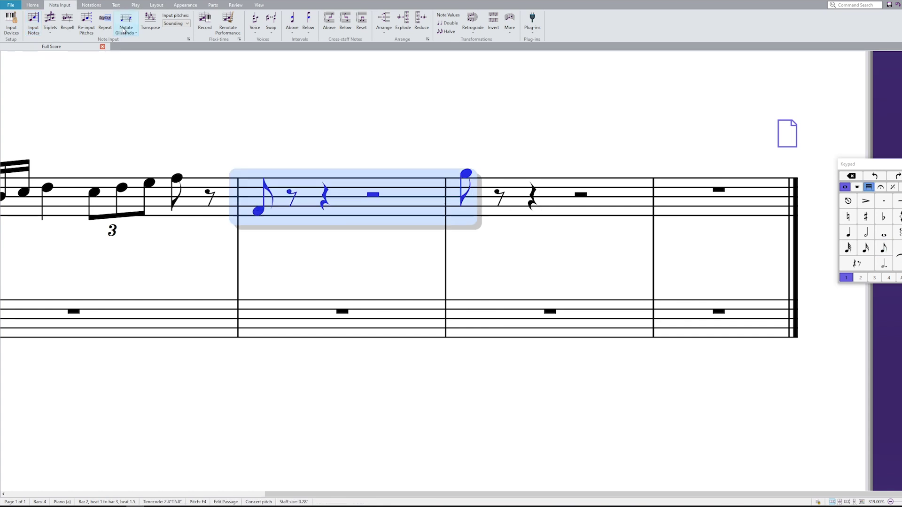
pyautogui.click(134, 42)
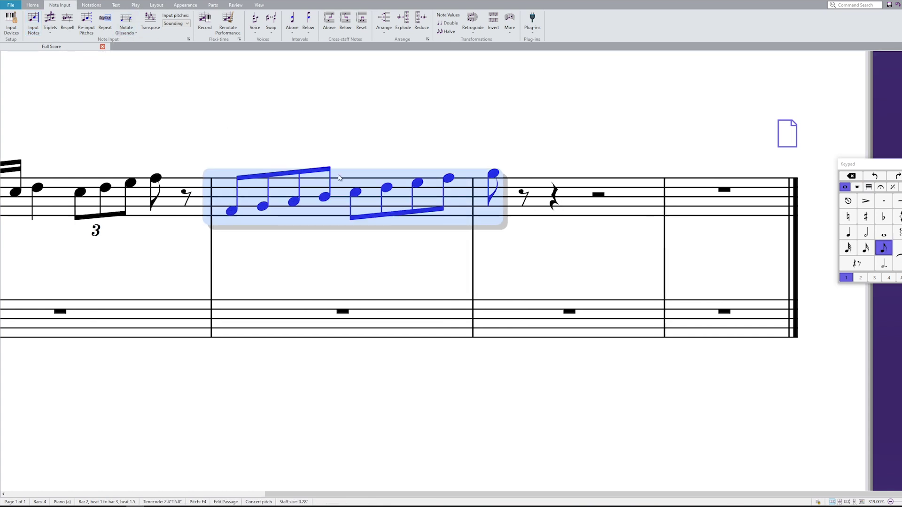
pyautogui.hotkey('ctrl', '-')
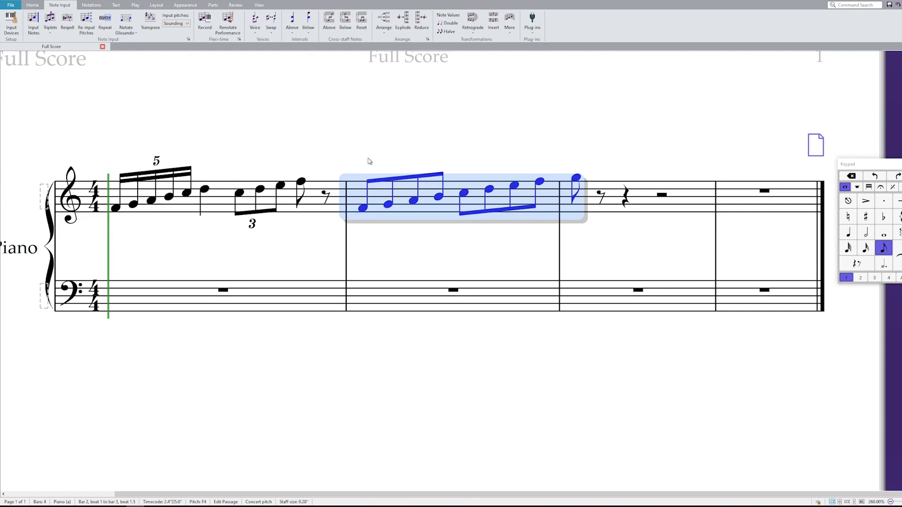
pyautogui.press('Escape')
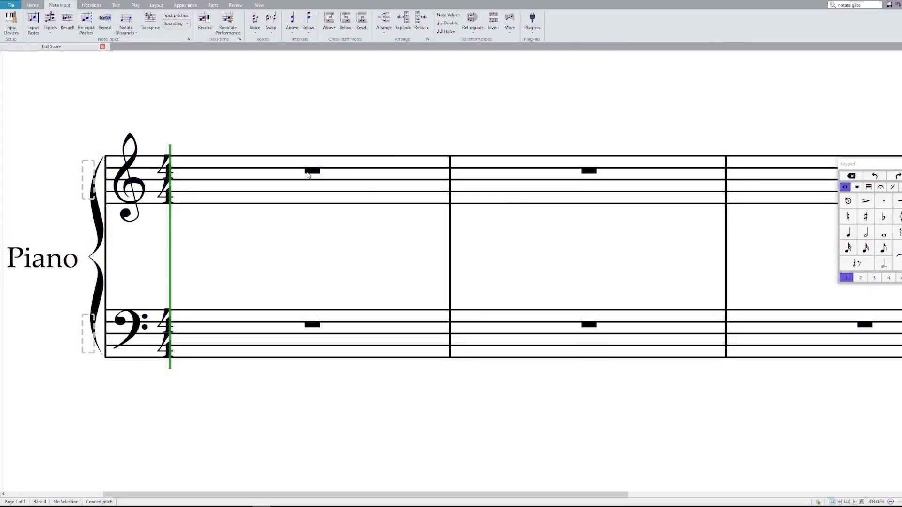
# Enter a quarter-note F4 on beat 4 of bar 1 and a quarter-note F5 on beat 1 of bar 2
pyautogui.press('5')
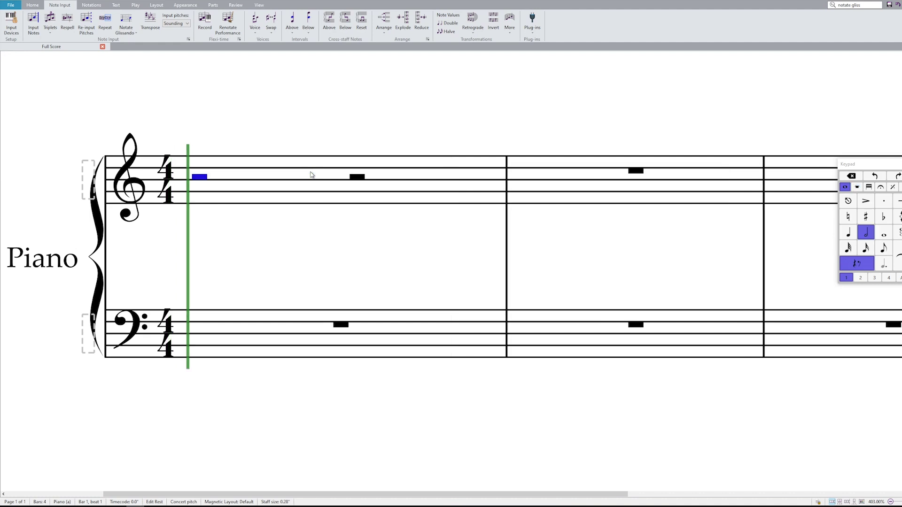
pyautogui.press('4')
pyautogui.press('3')
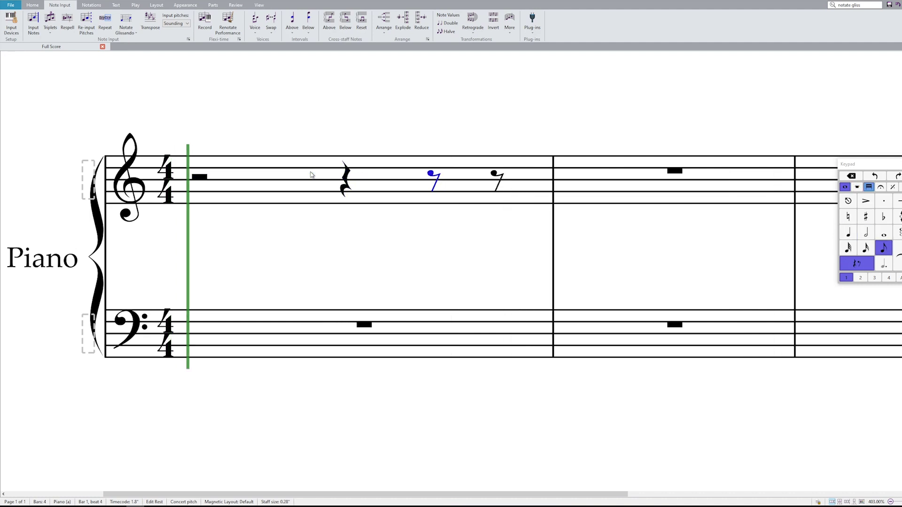
pyautogui.hotkey('ctrl', 'z')
pyautogui.press('f')
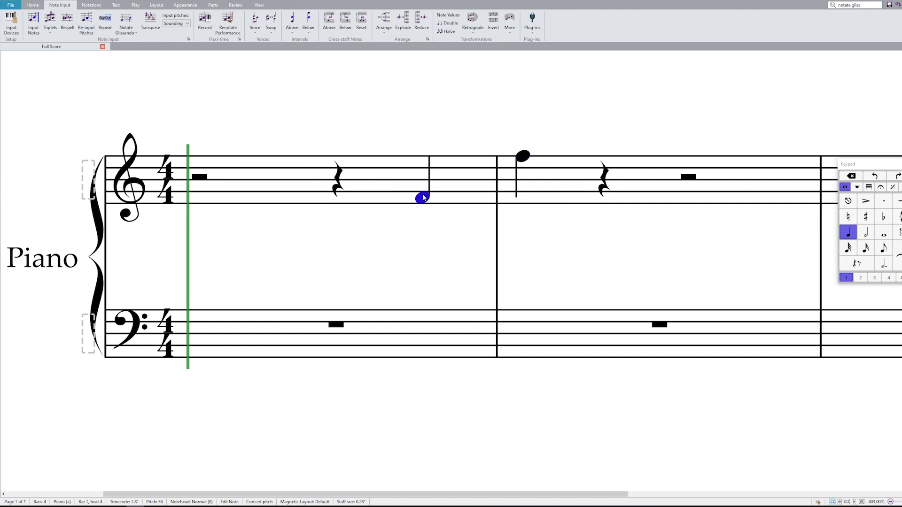
# Notate a diatonic glissando from F4 to F5, and find the Notate Glissando (diatonic) command through a command search
pyautogui.keyDown('shift'); pyautogui.click(524, 157); pyautogui.keyUp('shift')
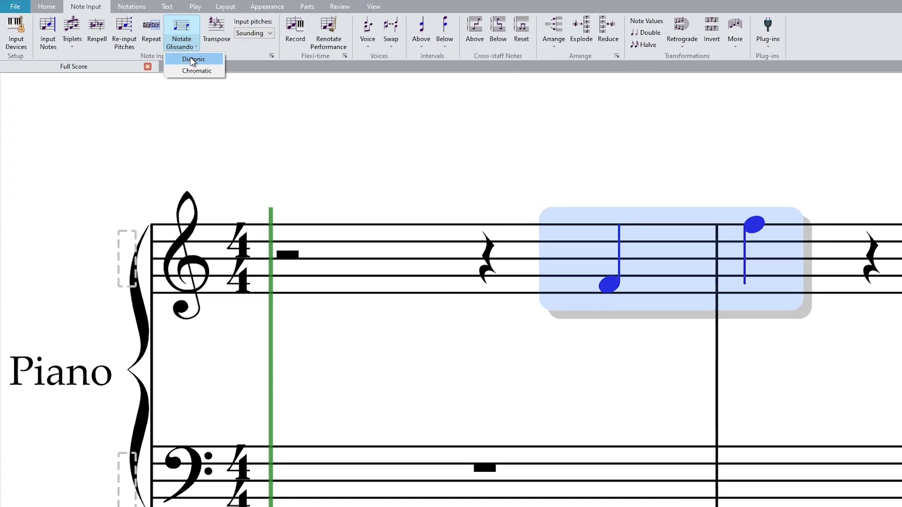
pyautogui.click(246, 76)
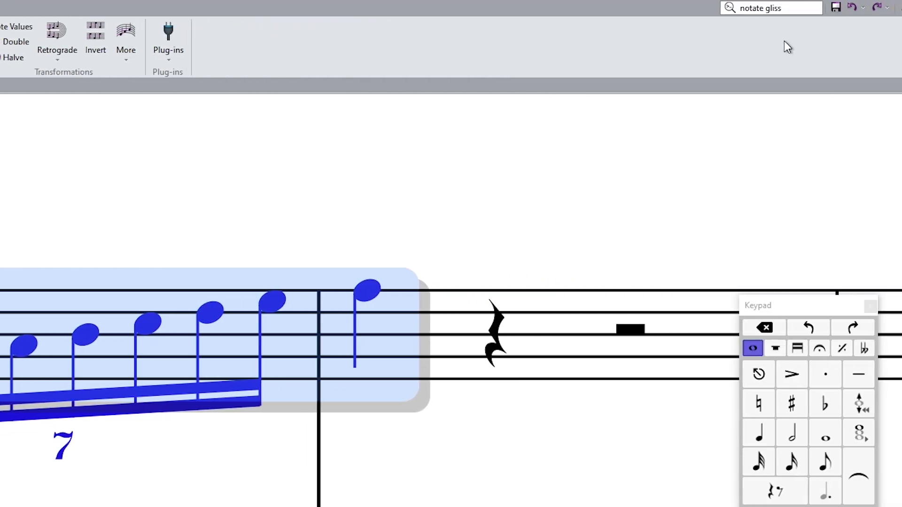
pyautogui.click(768, 5)
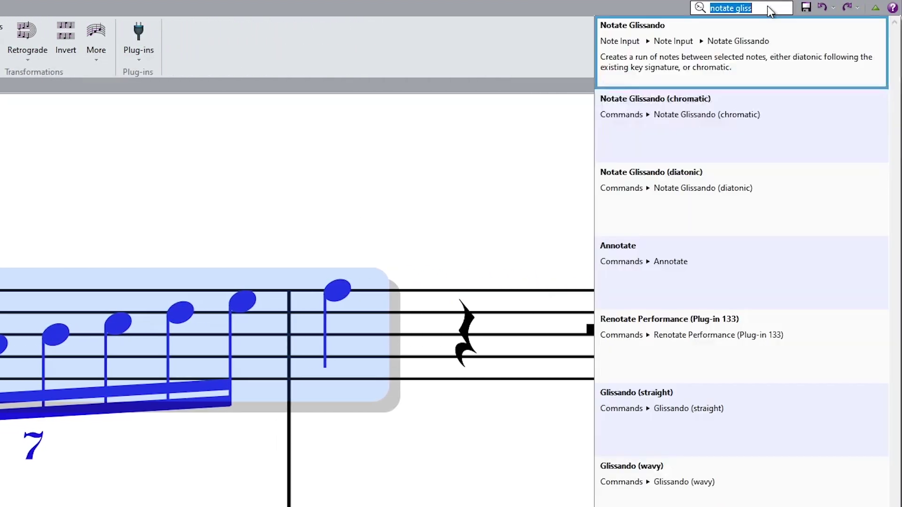
pyautogui.click(759, 194)
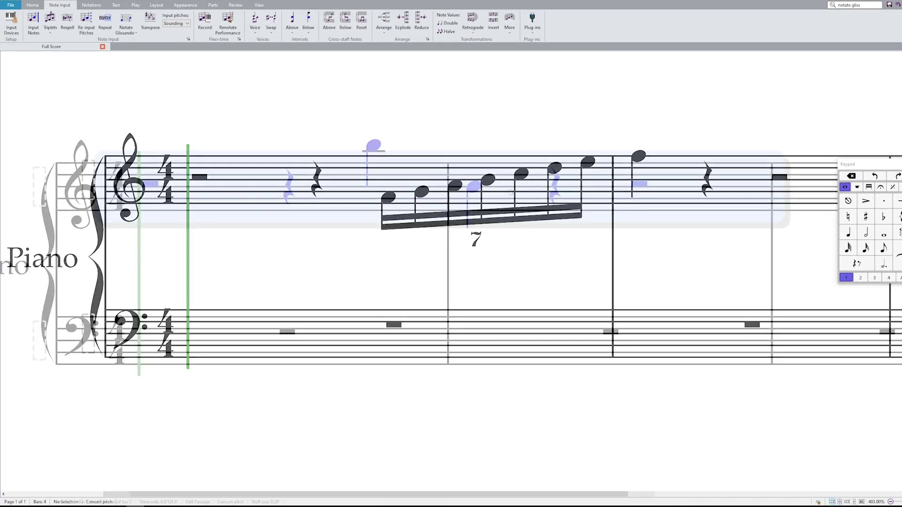
# Replace the upper-staff contents of bars 1 and 2 with a quarter-note B♭5 on beat 4 and an accented eighth-note F4 in bar 2
pyautogui.press('Delete')
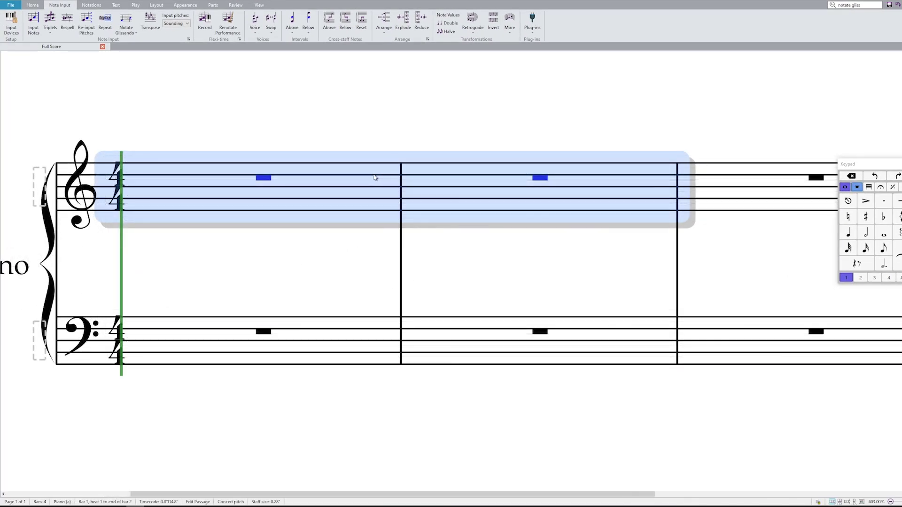
pyautogui.press('KP_5')
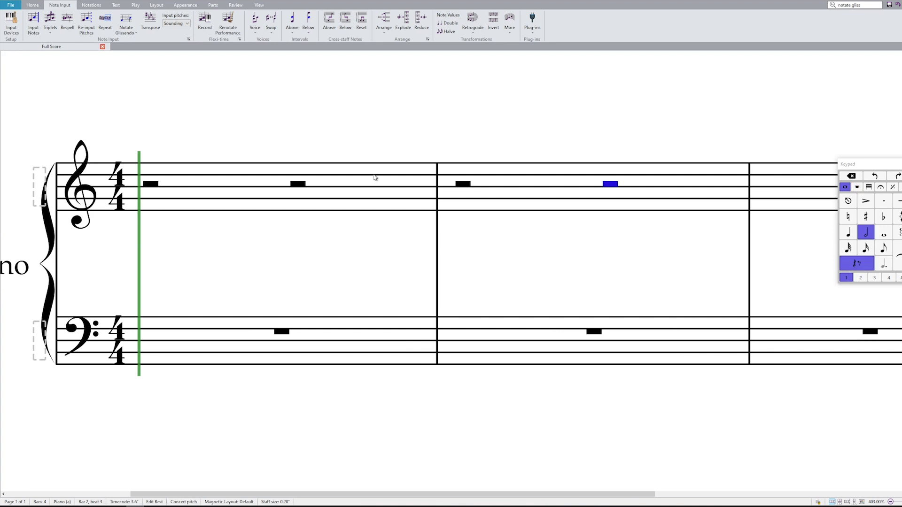
pyautogui.press('KP_4')
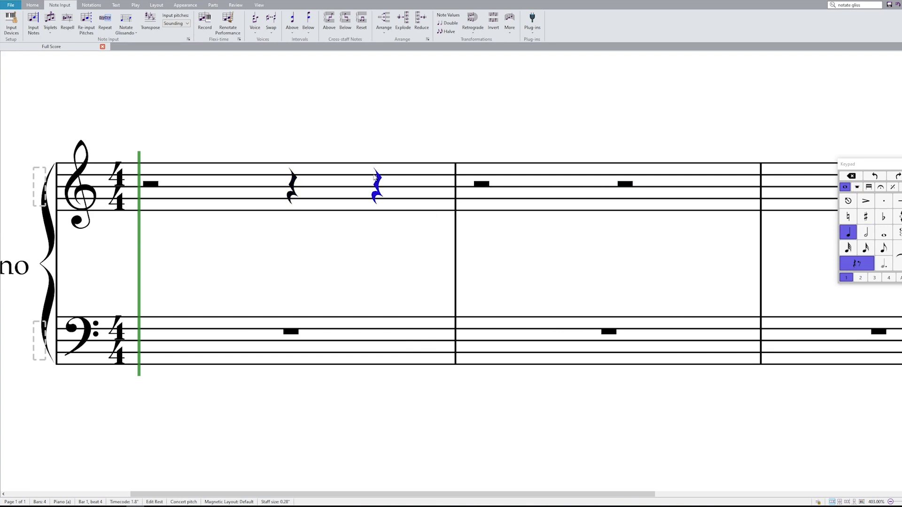
pyautogui.press('KP_3')
pyautogui.press('KP_0')
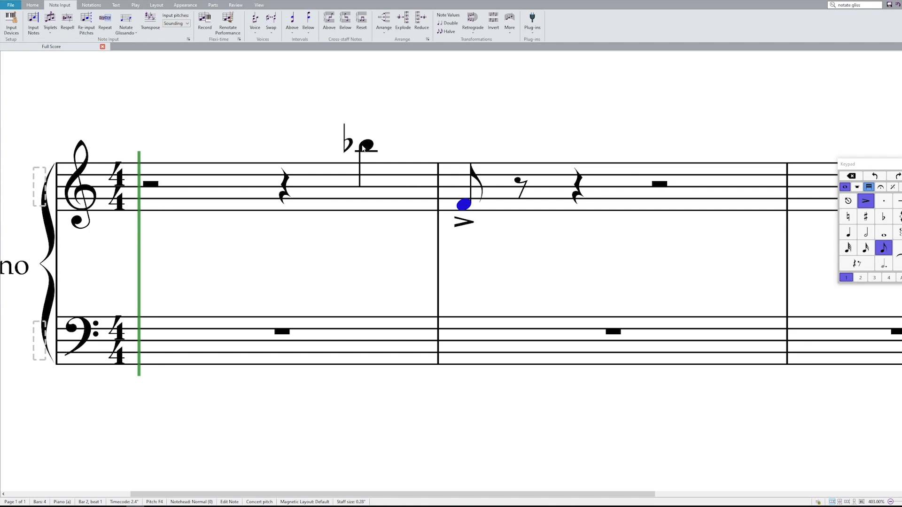
# Notate a diatonic glissando from the B♭5 down to the accented F4, and undo it
pyautogui.keyDown('shift'); pyautogui.click(363, 149); pyautogui.keyUp('shift')
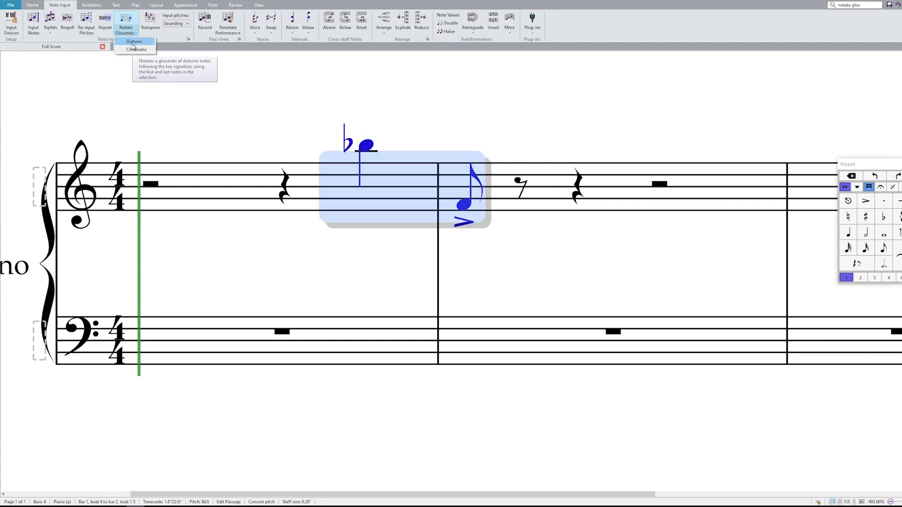
pyautogui.click(134, 42)
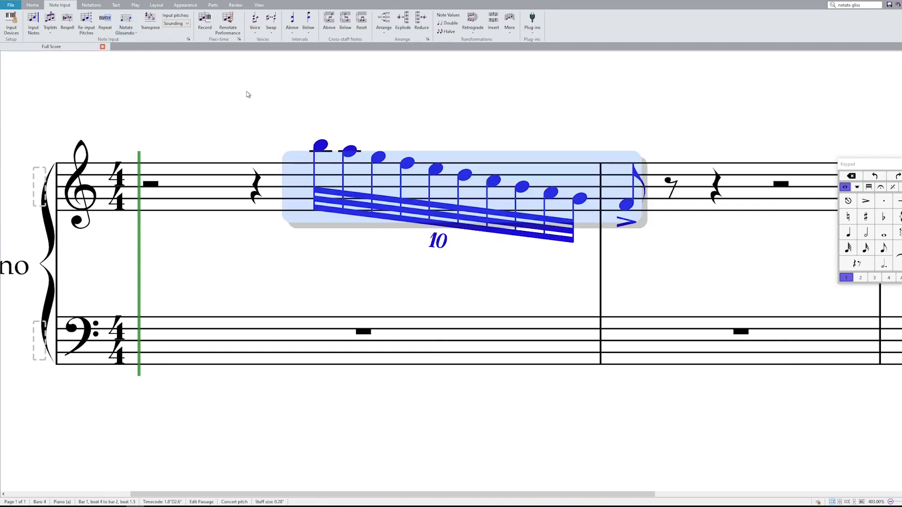
pyautogui.press('s')
pyautogui.hotkey('ctrl', 'z')
pyautogui.hotkey('ctrl', 'z')
pyautogui.hotkey('ctrl', 'z')
pyautogui.hotkey('ctrl', 'z')
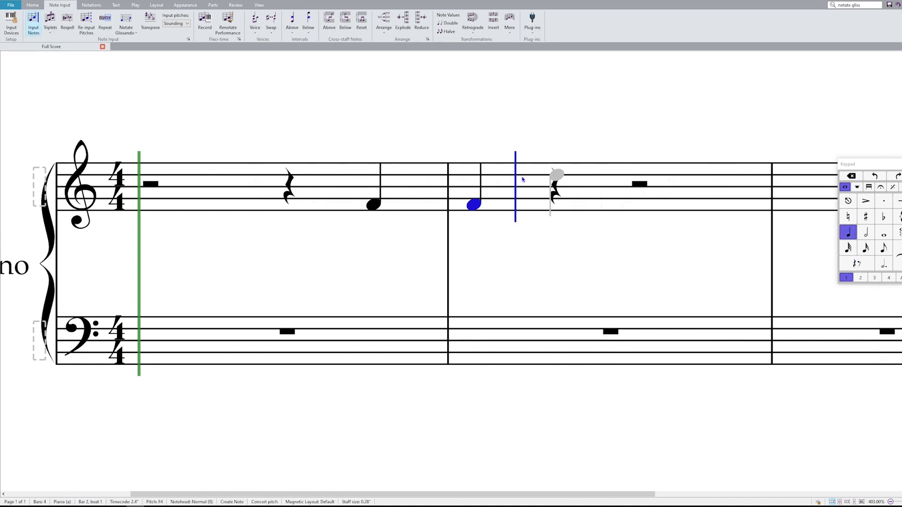
# Notate a chromatic glissando from the quarter-note F4 in bar 1 up to F5 in bar 2, and undo it
pyautogui.hotkey('shift', 'Left')
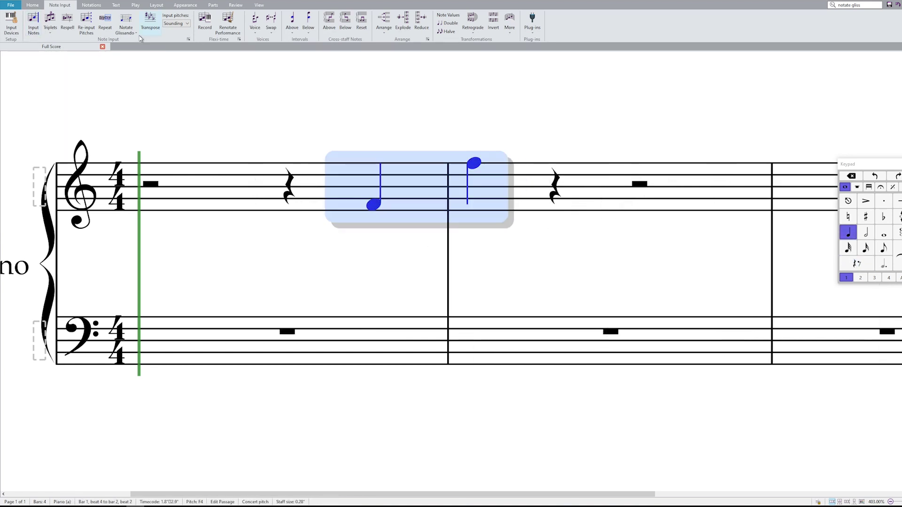
pyautogui.hotkey('ctrl', 'z')
pyautogui.hotkey('ctrl', 'z')
pyautogui.hotkey('ctrl', 'z')
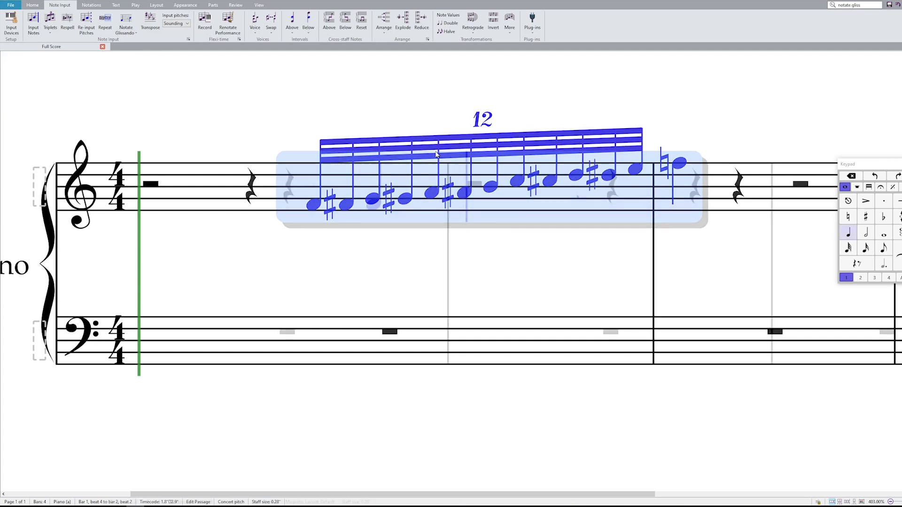
pyautogui.hotkey('ctrl', 'z')
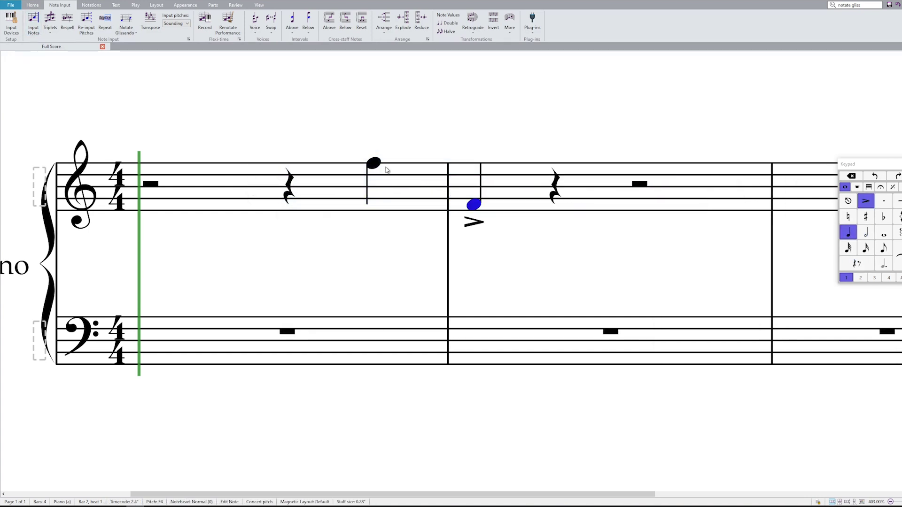
# Select the passage from the quarter-note F5 in bar 1 to the accented F4 in bar 2
pyautogui.keyDown('shift'); pyautogui.click(478, 212); pyautogui.keyUp('shift')
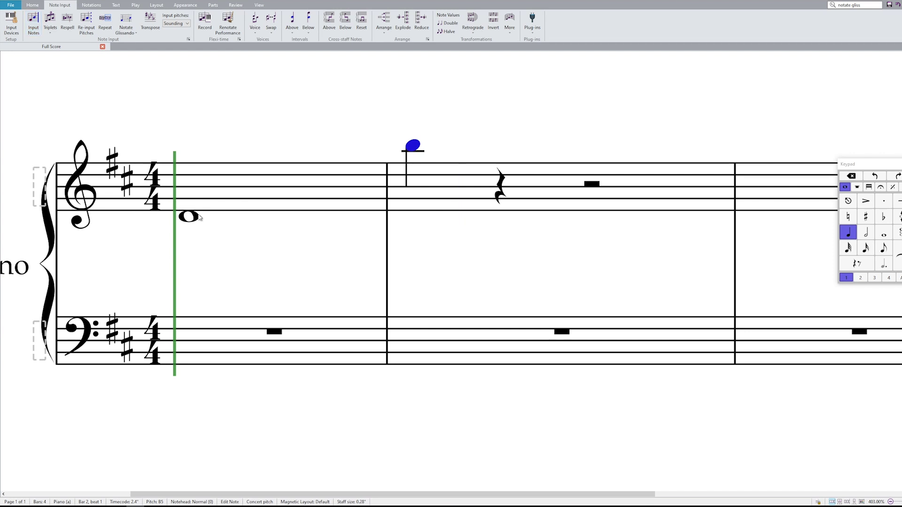
# Slur the whole-note D4 in bar 1 to the B5 in bar 2, and notate a diatonic glissando between them
pyautogui.keyDown('shift'); pyautogui.click(198, 216); pyautogui.keyUp('shift')
pyautogui.press('s')
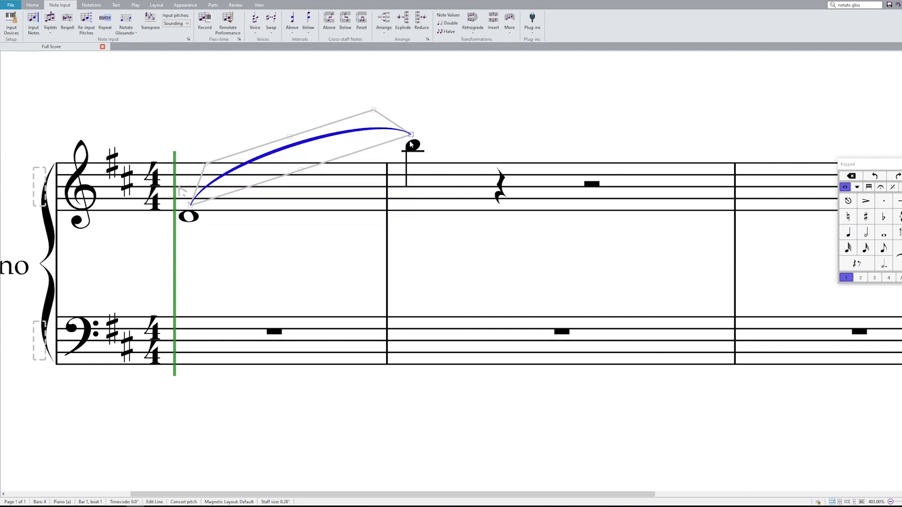
pyautogui.hotkey('ctrl', 'shift', 'a')
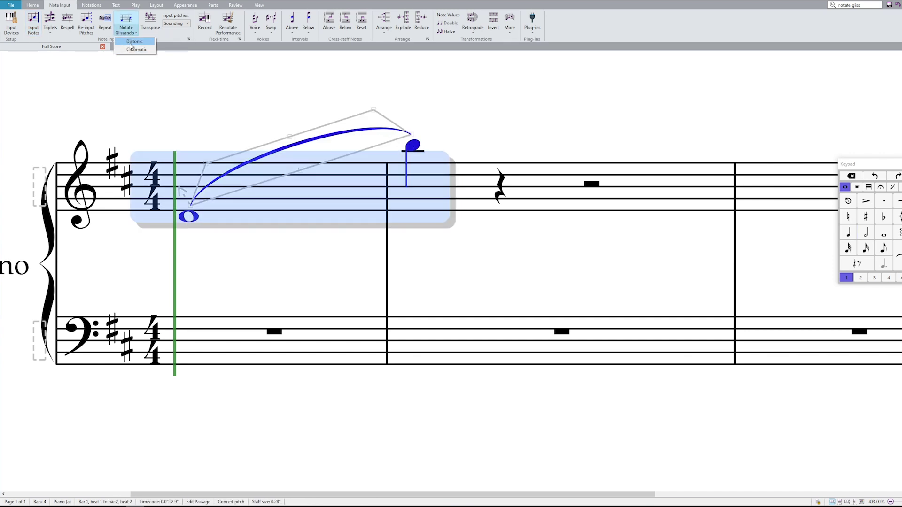
pyautogui.click(133, 42)
pyautogui.press('Escape')
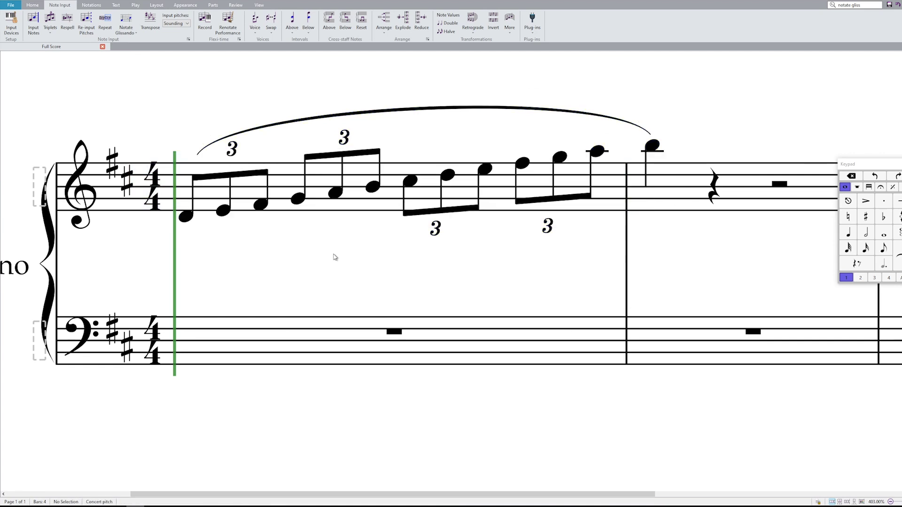
pyautogui.hotkey('ctrl', 'z')
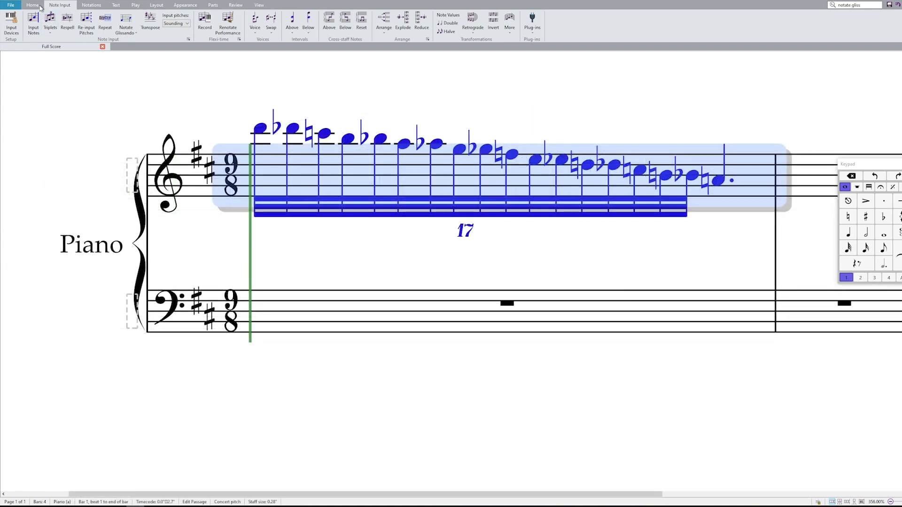
# Set the tuplet format of the 17-note run in bar 1 to Ratio in the Inspector
pyautogui.click(32, 5)
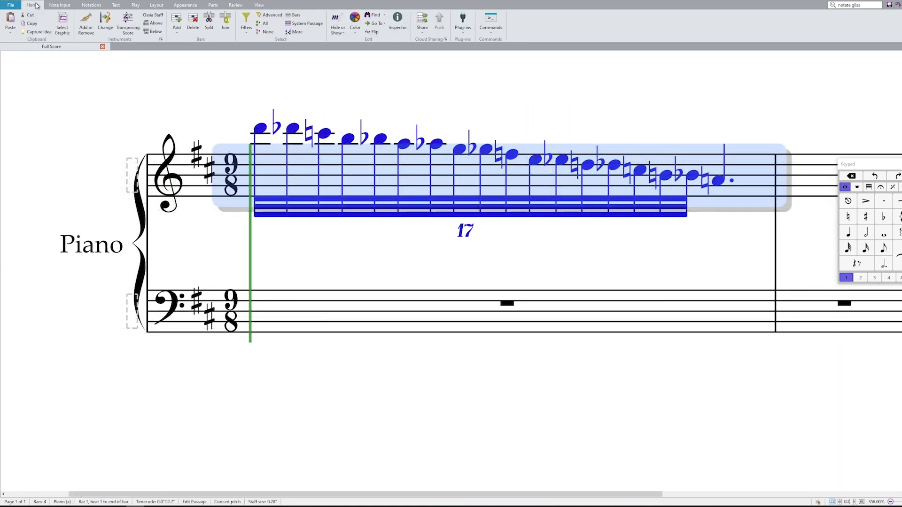
pyautogui.click(398, 21)
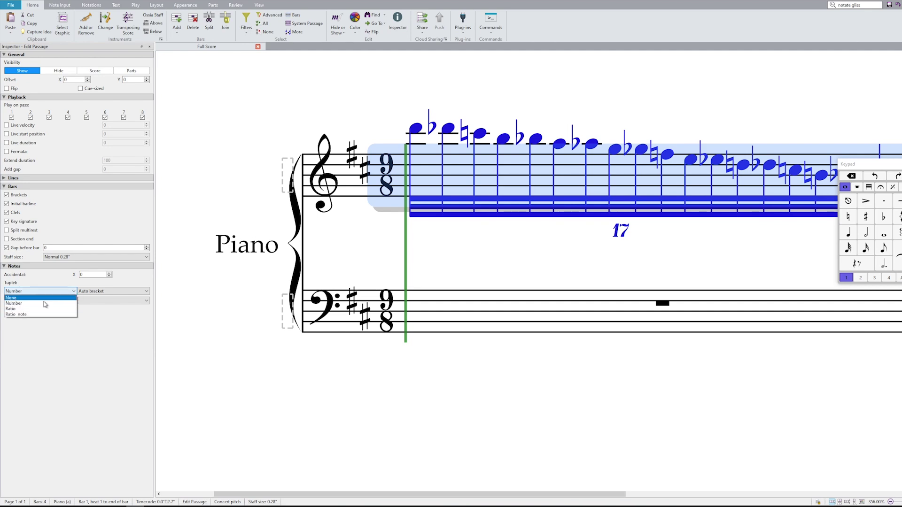
pyautogui.moveTo(553, 236); pyautogui.dragTo(425, 245)
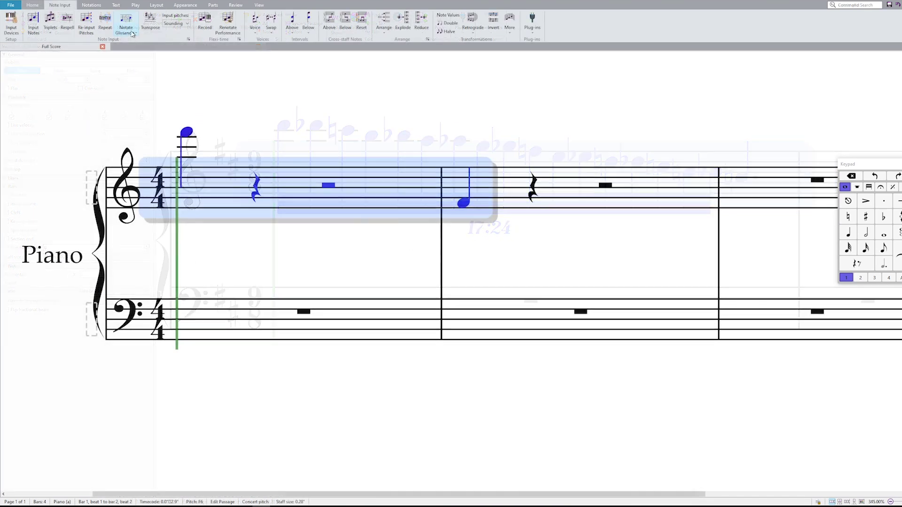
# Notate a chromatic glissando from the F6 in bar 1 down to the F4 in bar 2
pyautogui.click(131, 33)
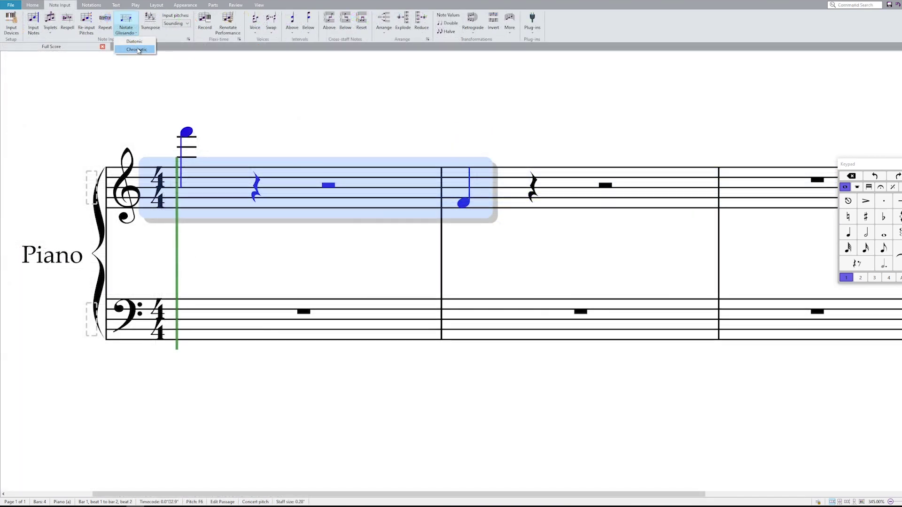
pyautogui.click(136, 50)
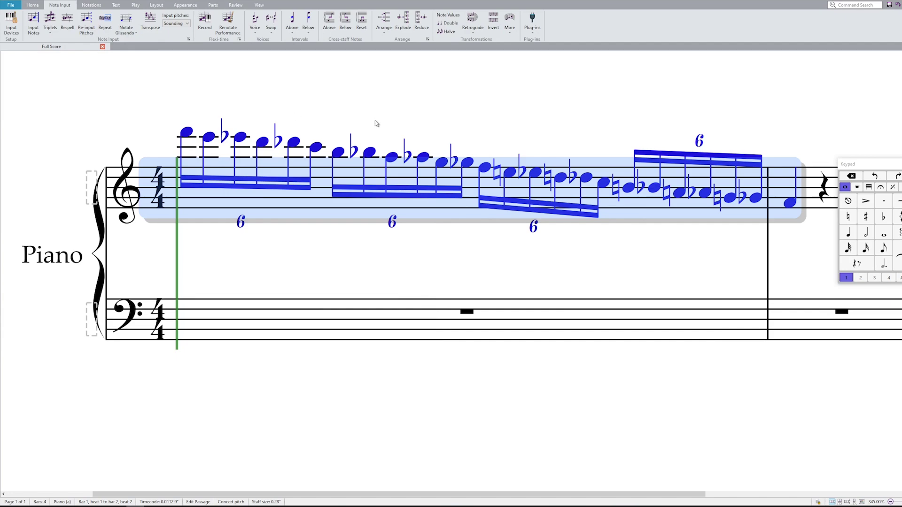
# Add a slur over the selected chromatic run from the first note of bar 1 to the F4 in bar 2
pyautogui.press('s')
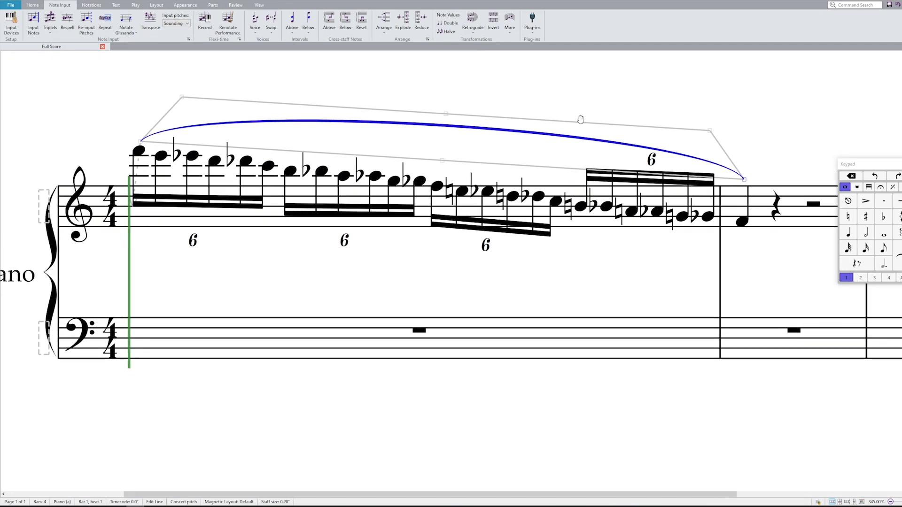
pyautogui.press('Escape')
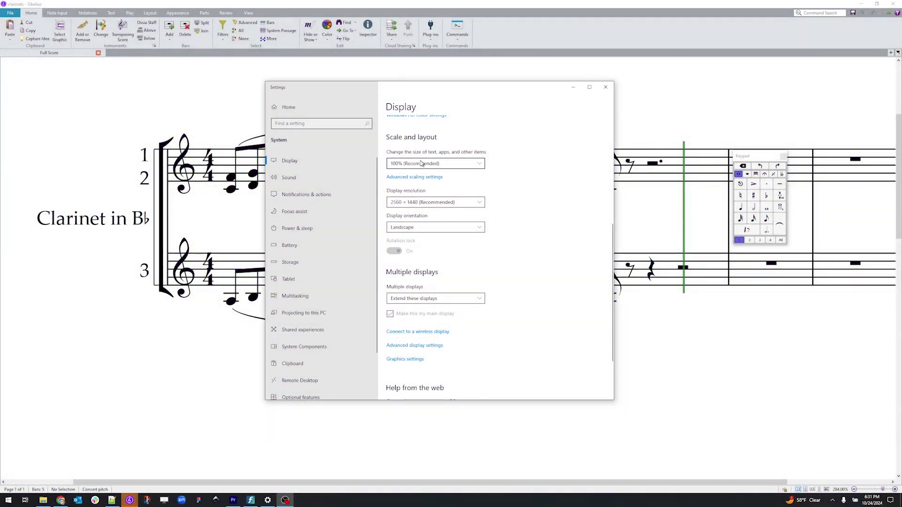
# In the Windows display settings, open the scaling choices for the size of text, apps, and other items
pyautogui.click(421, 163)
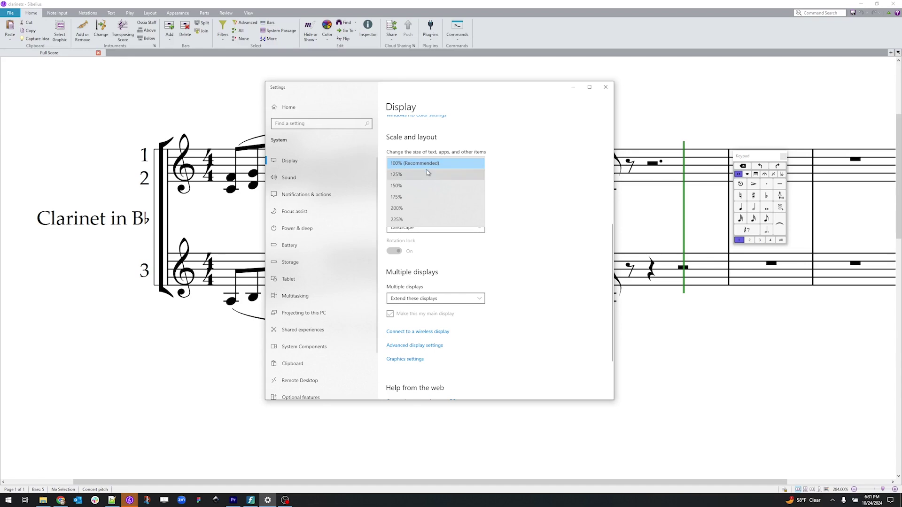
pyautogui.press('Return')
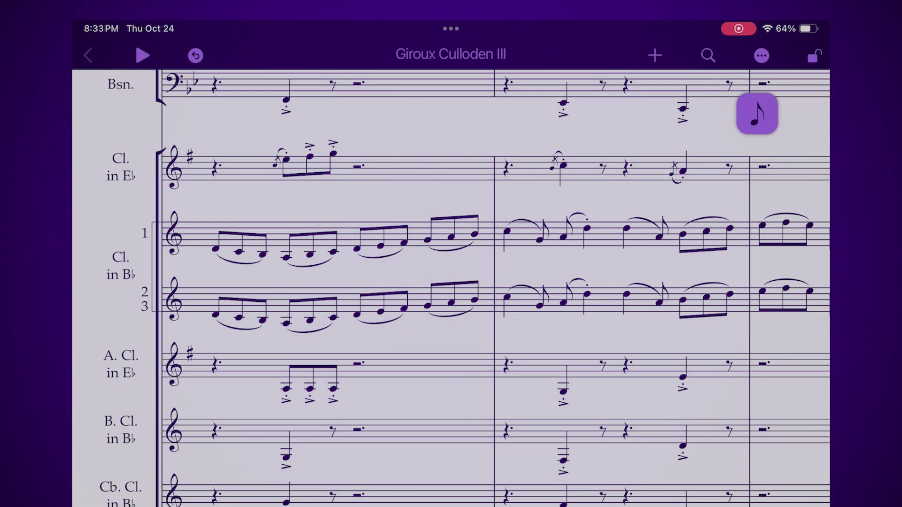
# Open the command search in Sibelius on the iPad and look through the commands in the Moving category
pyautogui.click(708, 55)
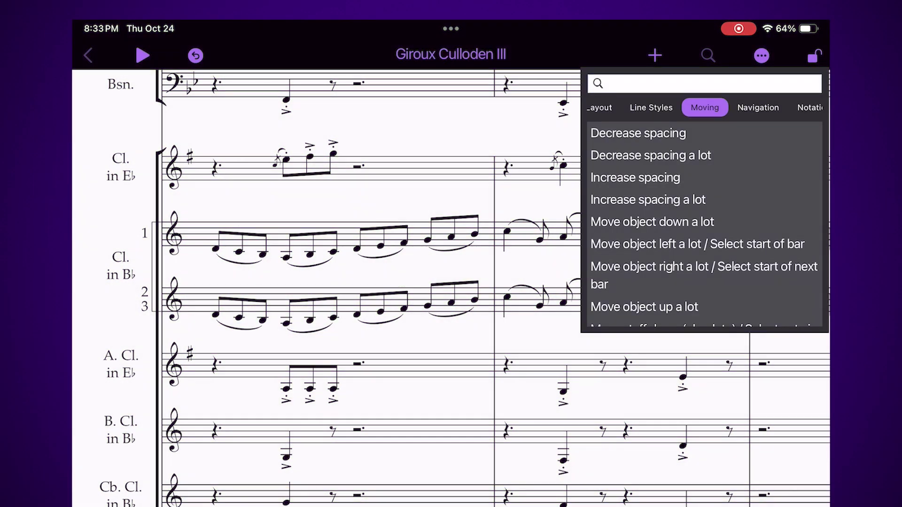
pyautogui.scroll(-5, 705, 224)
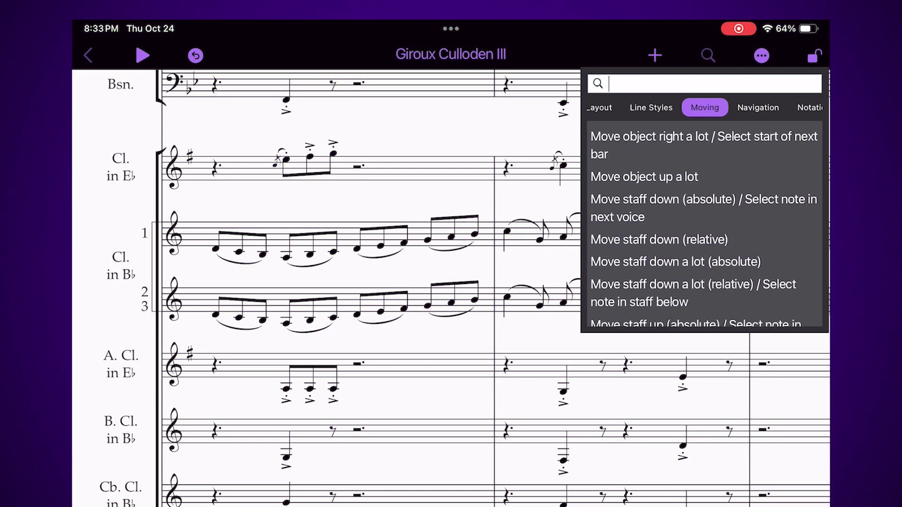
pyautogui.scroll(-4, 705, 224)
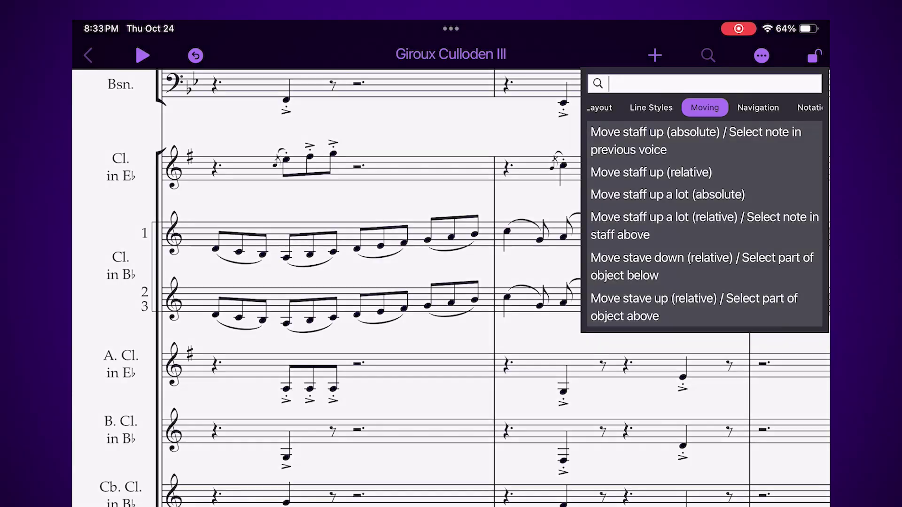